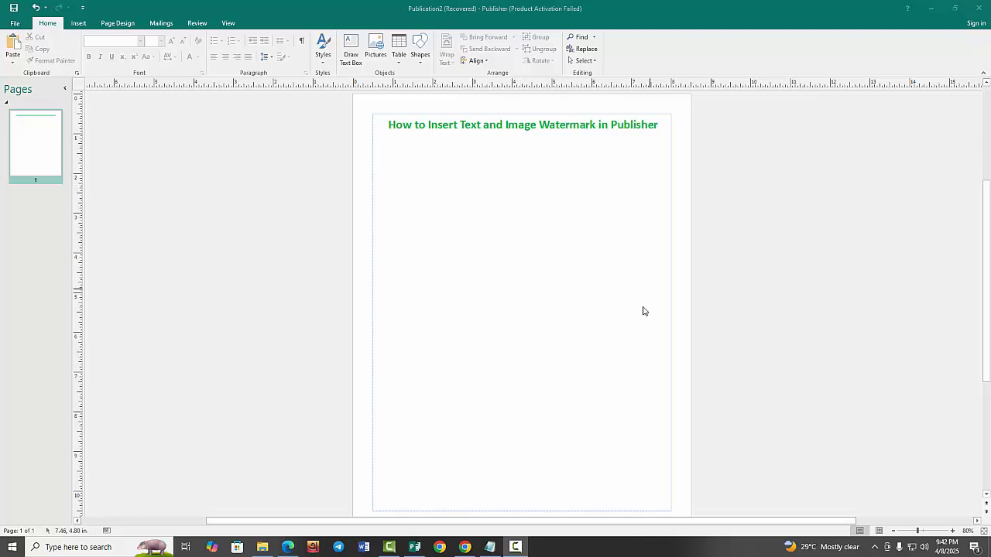
Step: On the master page, insert the picture "Colorful abstract leaves botanical illustration modern design foliage (2)"
{"action": "left_click", "coordinate": [229, 24]}
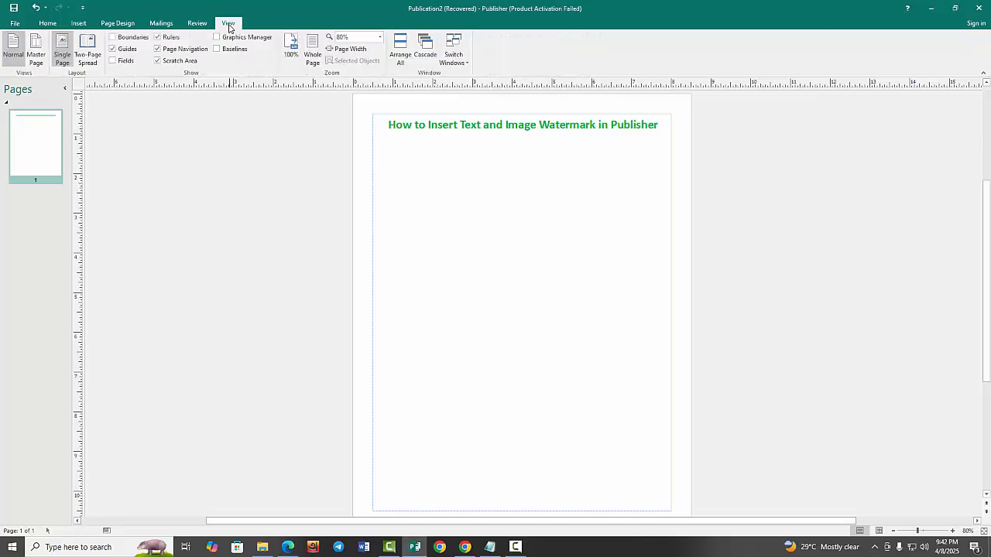
{"action": "left_click", "coordinate": [37, 48]}
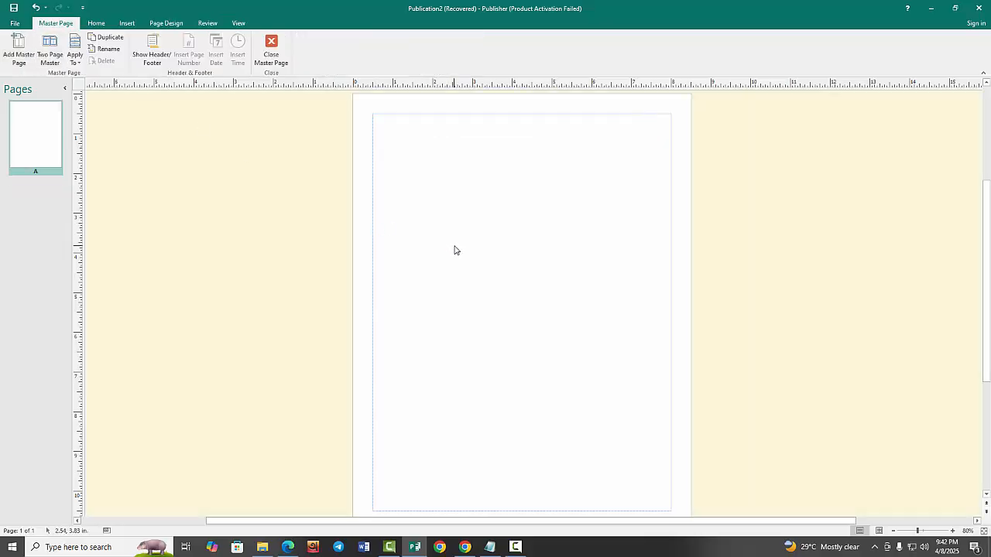
{"action": "left_click", "coordinate": [127, 24]}
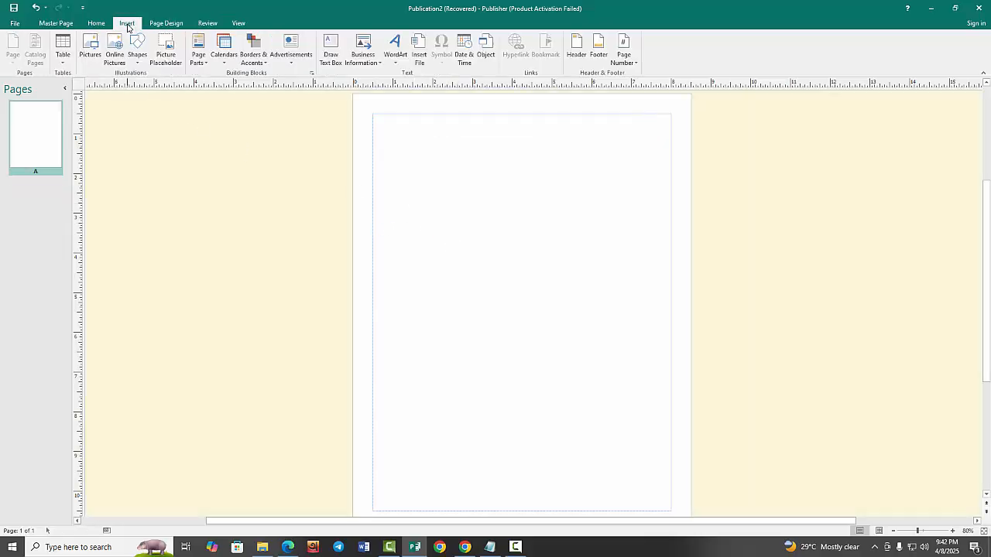
{"action": "left_click", "coordinate": [89, 54]}
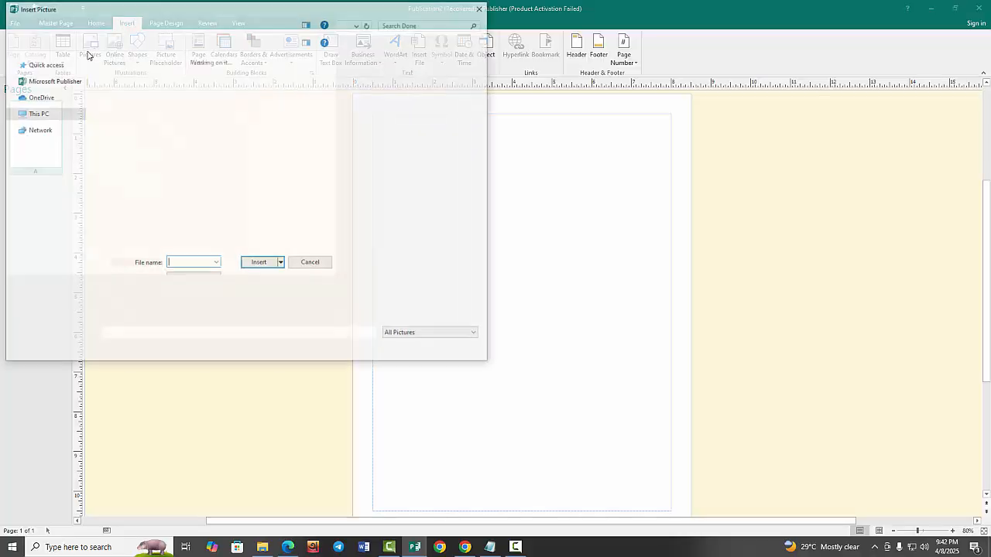
{"action": "scroll", "coordinate": [282, 185], "scroll_direction": "down", "scroll_amount": 10}
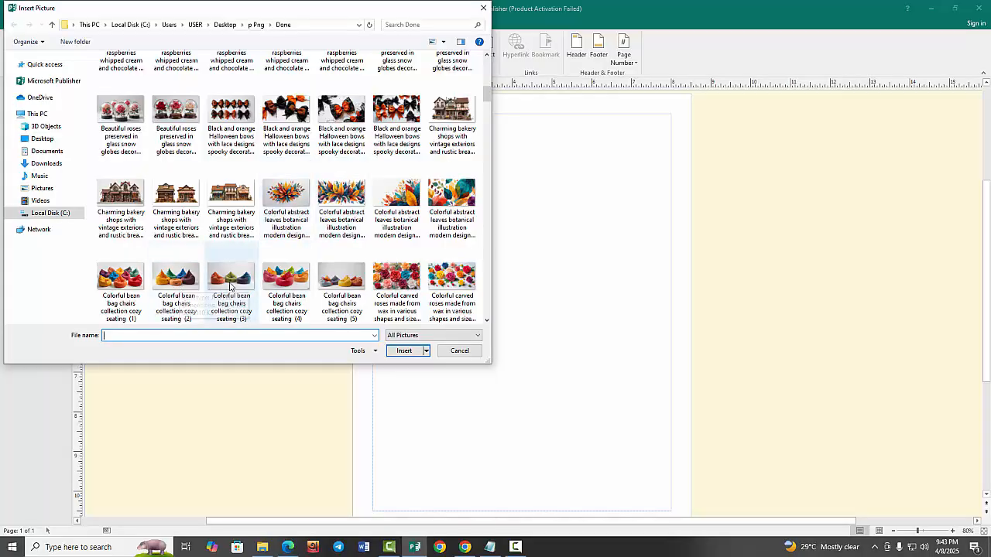
{"action": "left_click", "coordinate": [325, 208]}
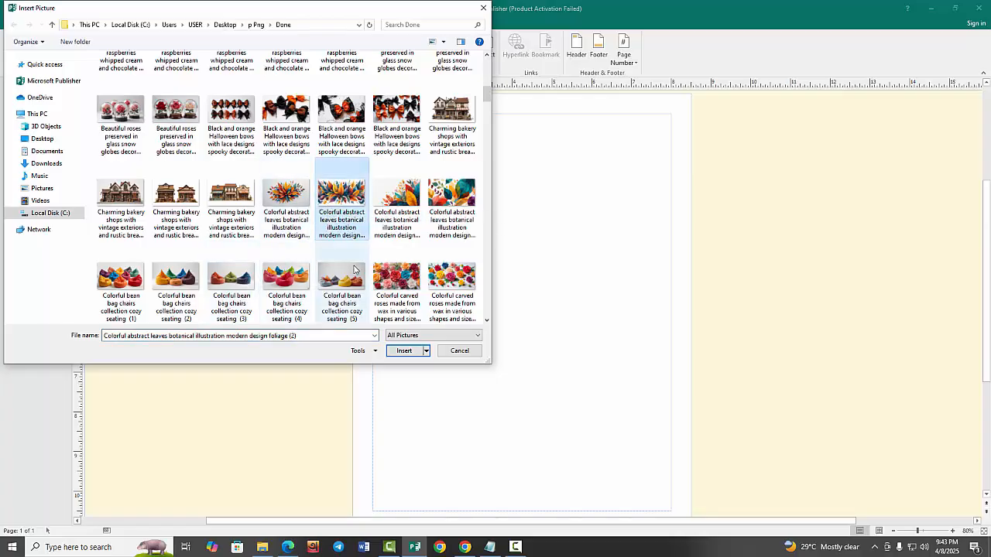
{"action": "left_click", "coordinate": [414, 356]}
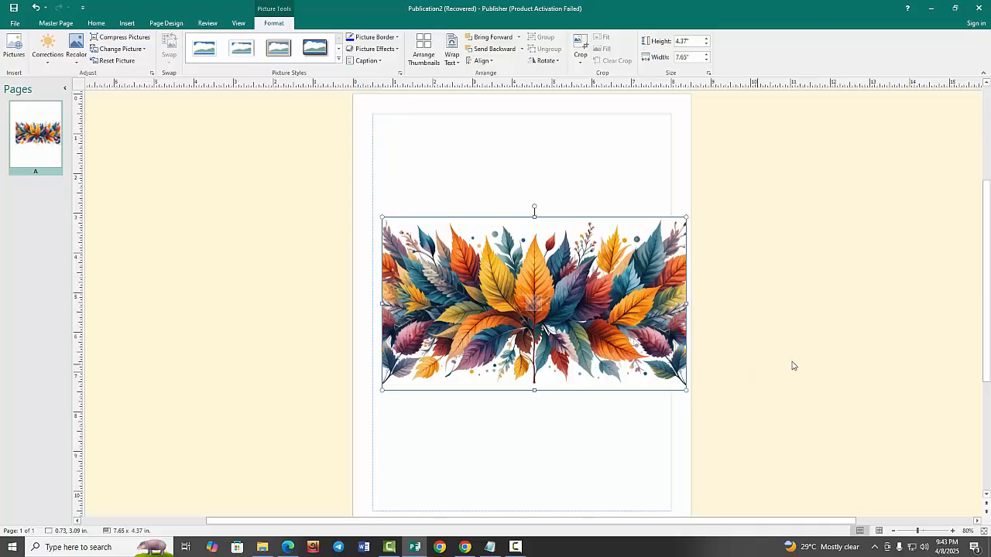
Step: Shrink the leaves picture proportionally to about 7.36 x 4.20 in
{"action": "left_click", "coordinate": [792, 365]}
{"action": "left_click", "coordinate": [633, 345]}
{"action": "left_click_drag", "start_coordinate": [685, 391], "coordinate": [675, 379]}
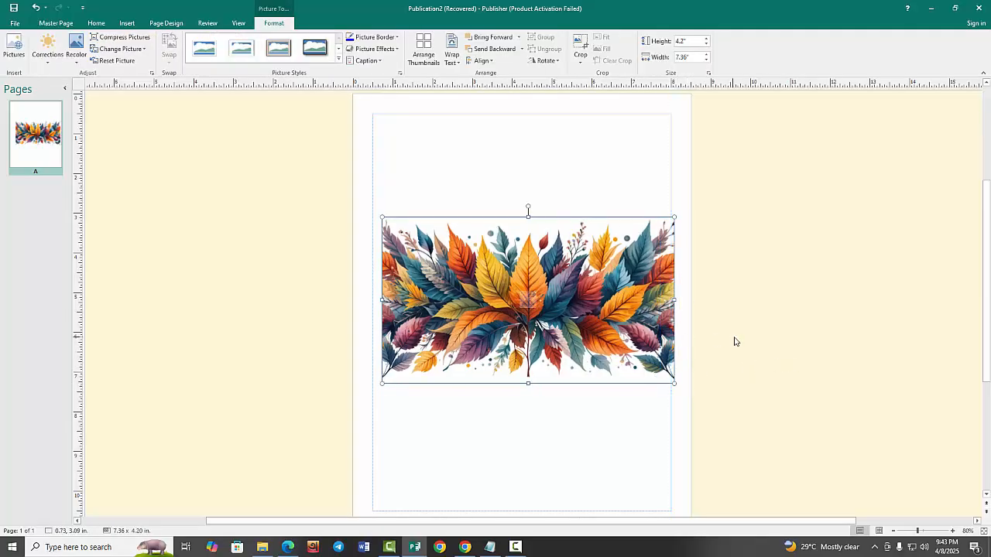
Step: Move the leaves picture within the page margins to about 0.64, 3.57 in
{"action": "left_click", "coordinate": [681, 339]}
{"action": "left_click", "coordinate": [613, 331]}
{"action": "left_click_drag", "start_coordinate": [580, 311], "coordinate": [564, 311]}
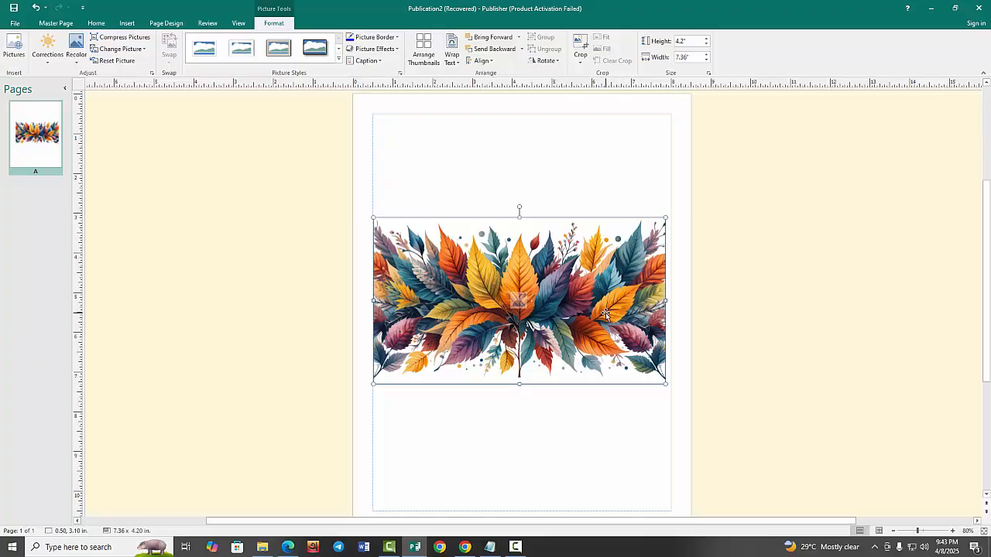
{"action": "key", "text": "Right"}
{"action": "key", "text": "Right"}
{"action": "key", "text": "Right"}
{"action": "key", "text": "Right"}
{"action": "key", "text": "Right"}
{"action": "key", "text": "Right"}
{"action": "key", "text": "Right"}
{"action": "key", "text": "Right"}
{"action": "key", "text": "Right"}
{"action": "key", "text": "Right"}
{"action": "key", "text": "Right"}
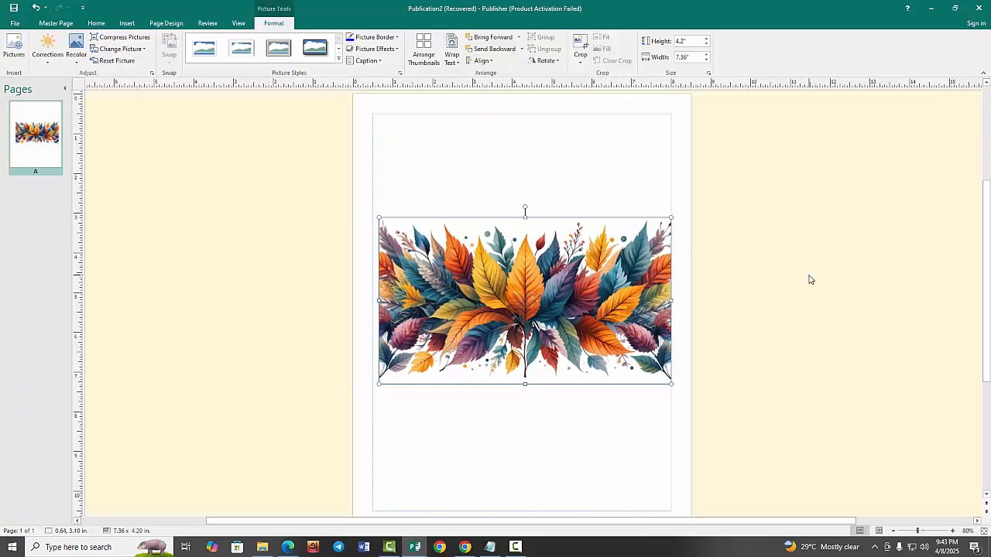
{"action": "left_click_drag", "start_coordinate": [557, 310], "coordinate": [558, 334]}
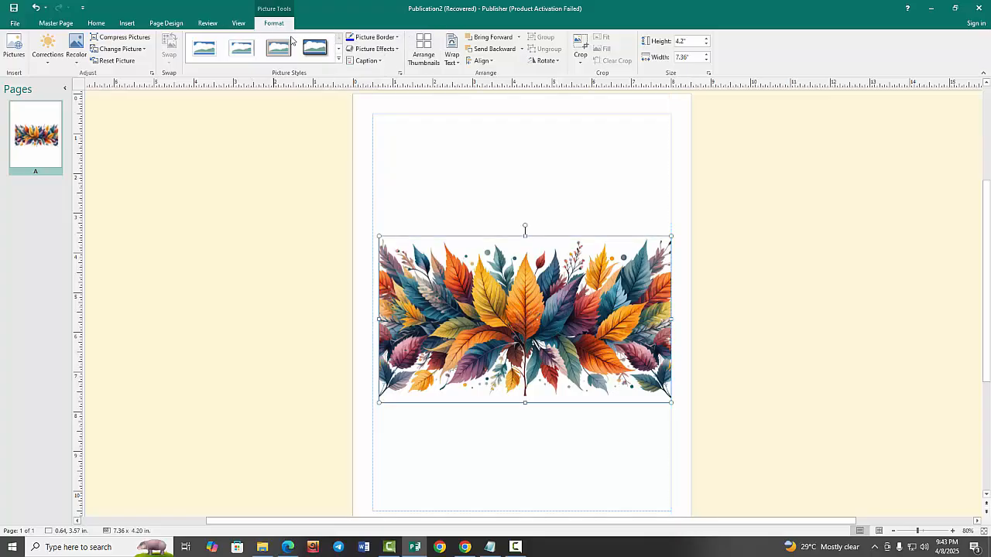
Step: Set the leaves picture's transparency to 50% in the Format Picture settings
{"action": "left_click", "coordinate": [400, 73]}
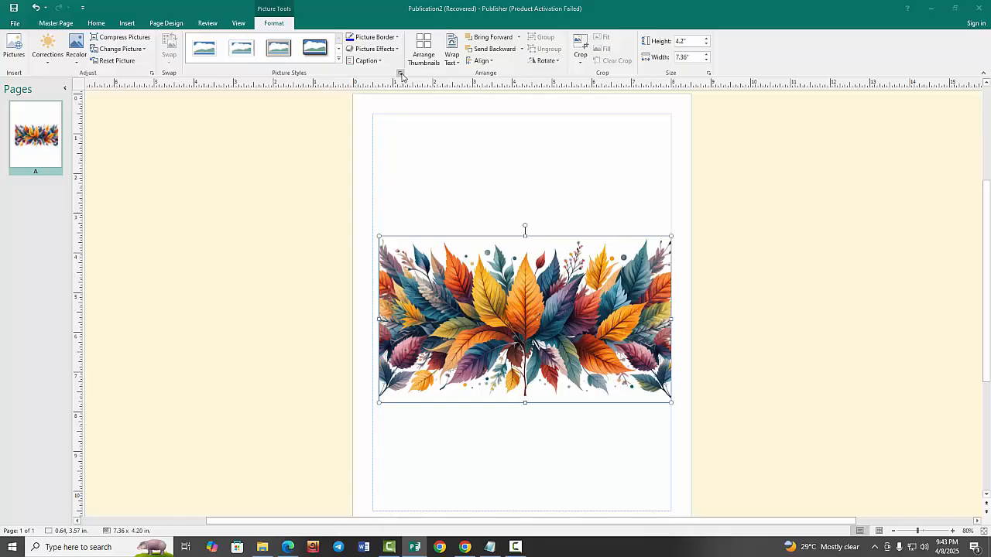
{"action": "left_click_drag", "start_coordinate": [484, 138], "coordinate": [648, 140]}
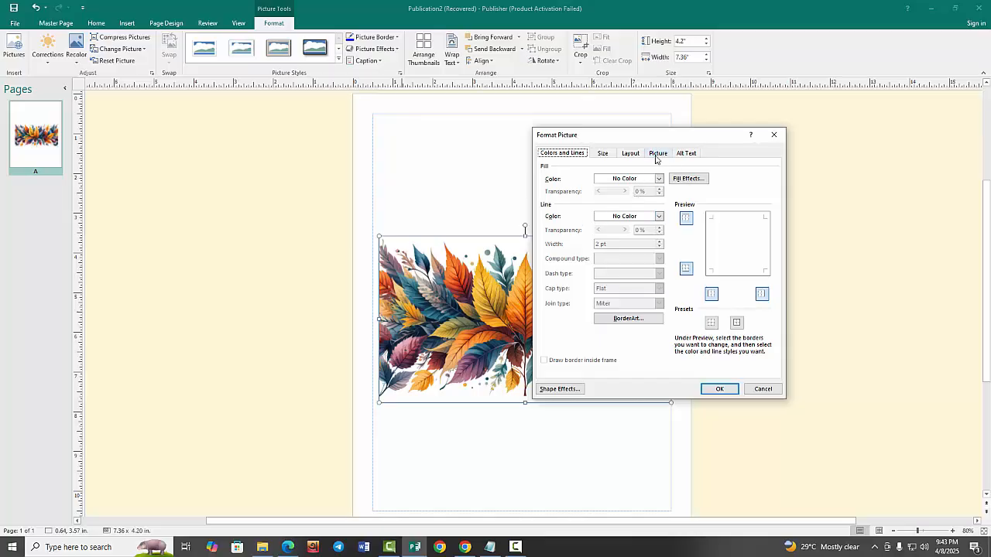
{"action": "left_click", "coordinate": [656, 154]}
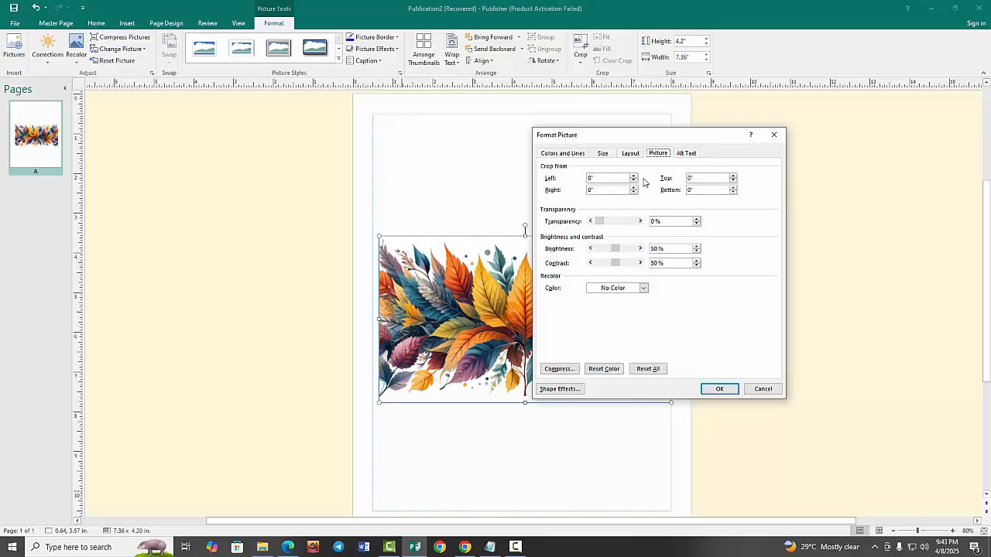
{"action": "left_click", "coordinate": [656, 221]}
{"action": "type", "text": "50"}
{"action": "left_click", "coordinate": [719, 388]}
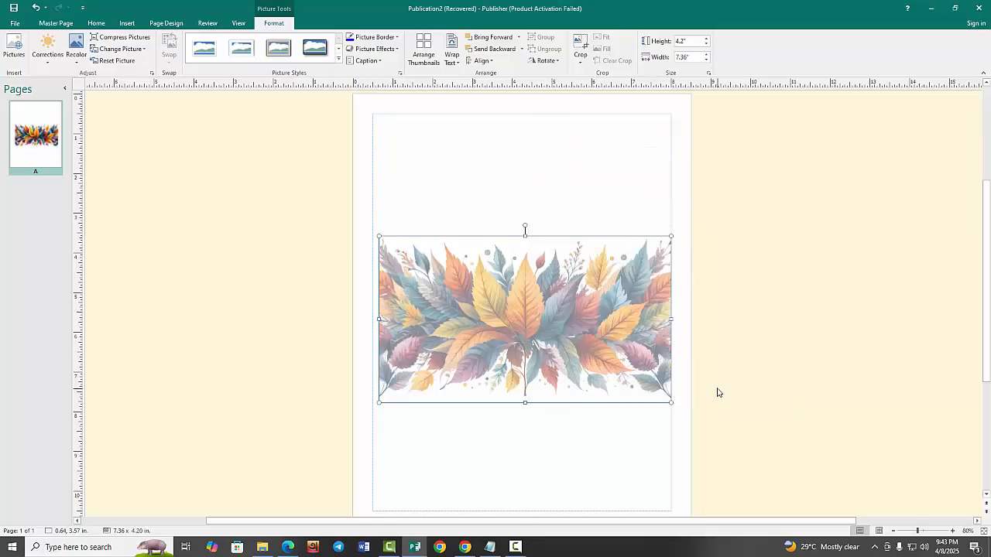
{"action": "left_click", "coordinate": [554, 425]}
{"action": "left_click", "coordinate": [551, 350]}
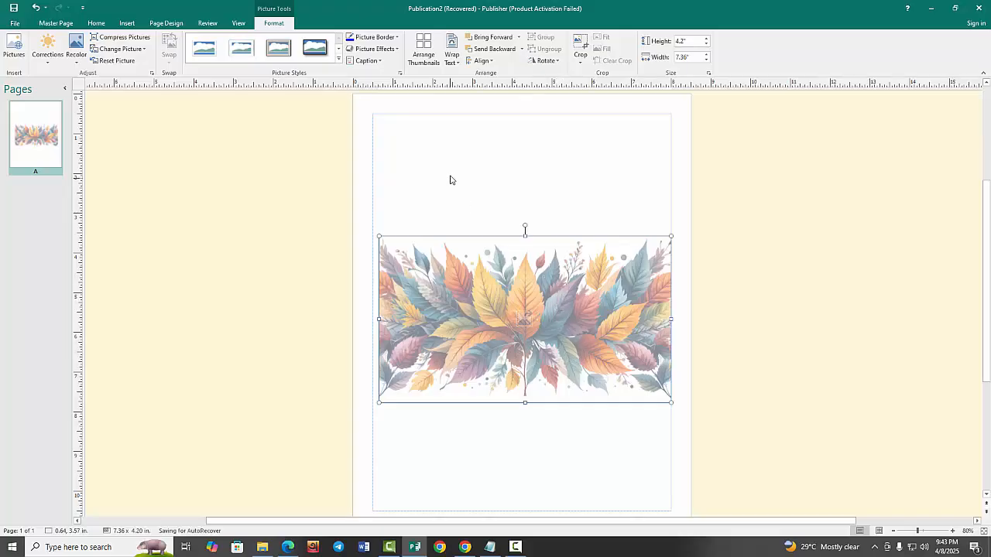
Step: Draw a text box about 6.38 x 3.19 in over the leaves picture and enter the text "ARAF"
{"action": "left_click", "coordinate": [92, 26]}
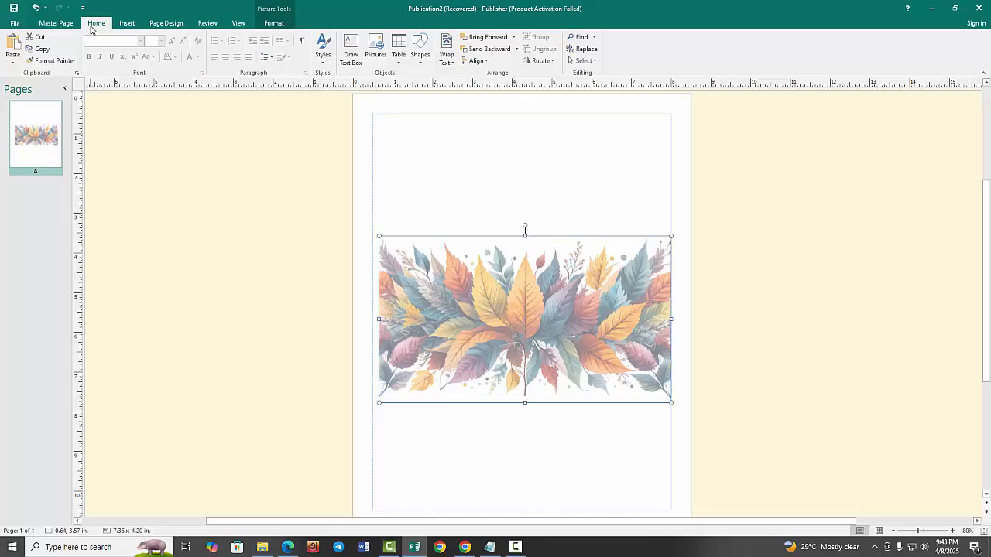
{"action": "left_click", "coordinate": [352, 54]}
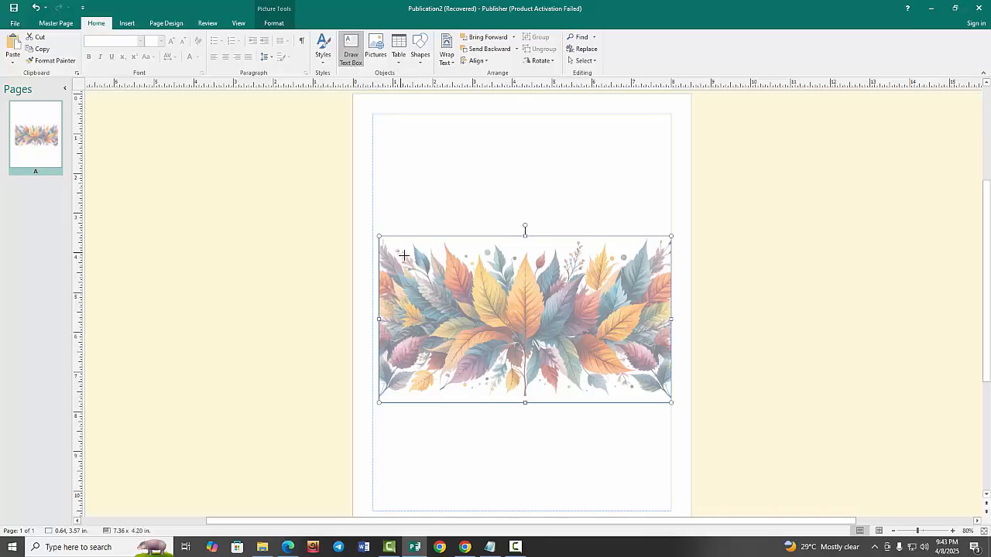
{"action": "left_click_drag", "start_coordinate": [402, 252], "coordinate": [657, 382]}
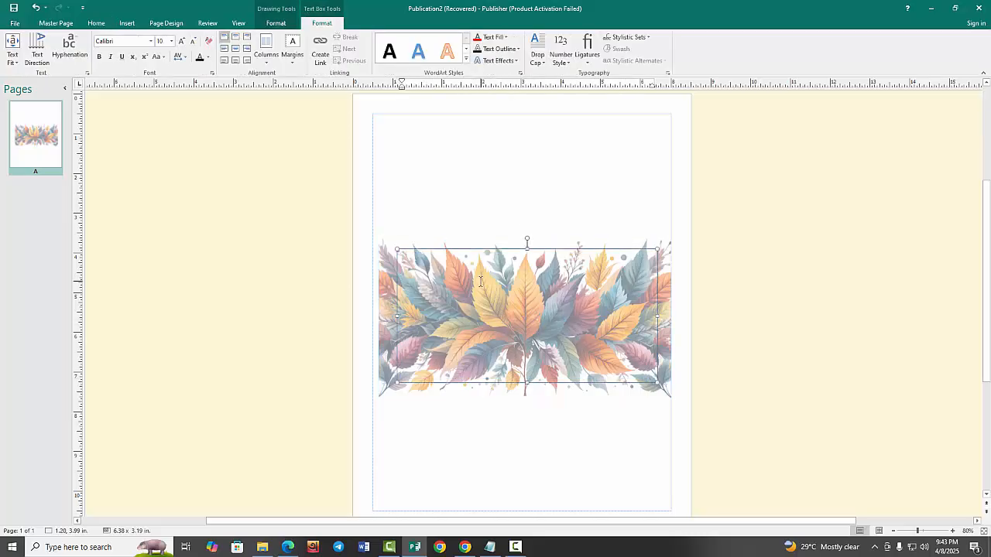
{"action": "type", "text": "ARA"}
Step: Set the font size of the ARAF text to 100
{"action": "key", "text": "ctrl+a"}
{"action": "left_click", "coordinate": [183, 41]}
{"action": "left_click", "coordinate": [183, 41]}
{"action": "left_click", "coordinate": [183, 41]}
{"action": "left_click", "coordinate": [183, 41]}
{"action": "left_click", "coordinate": [183, 41]}
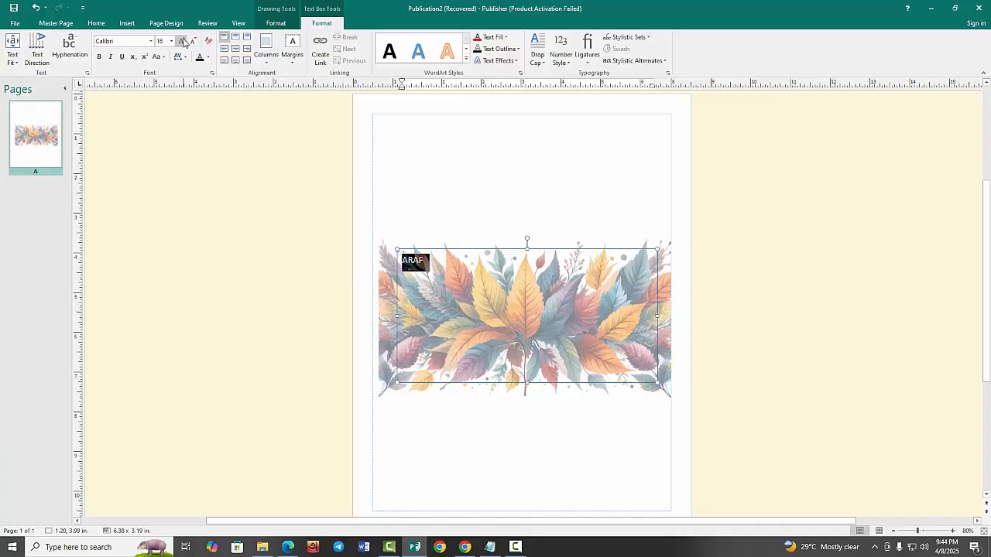
{"action": "left_click", "coordinate": [182, 41]}
{"action": "left_click", "coordinate": [182, 41]}
{"action": "left_click", "coordinate": [183, 41]}
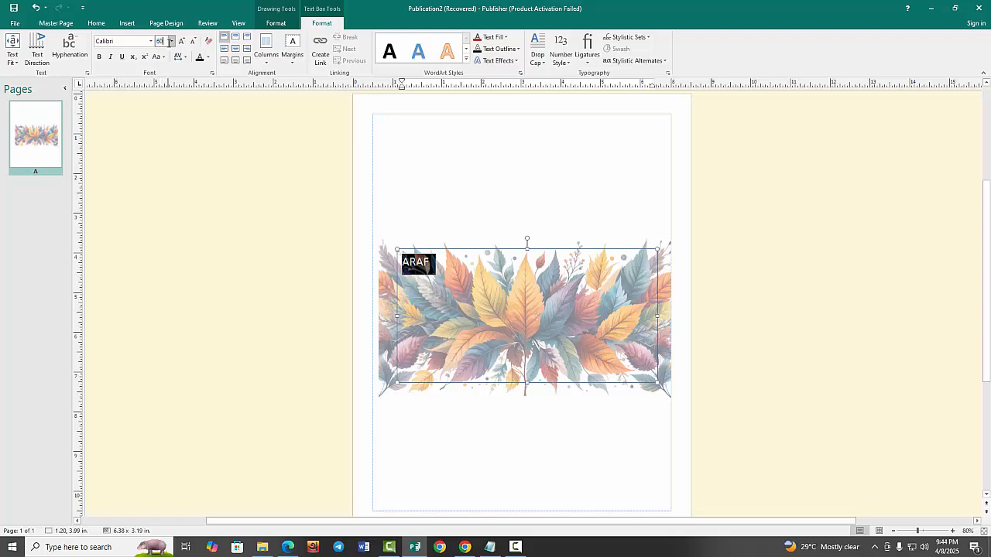
{"action": "key", "text": "Return"}
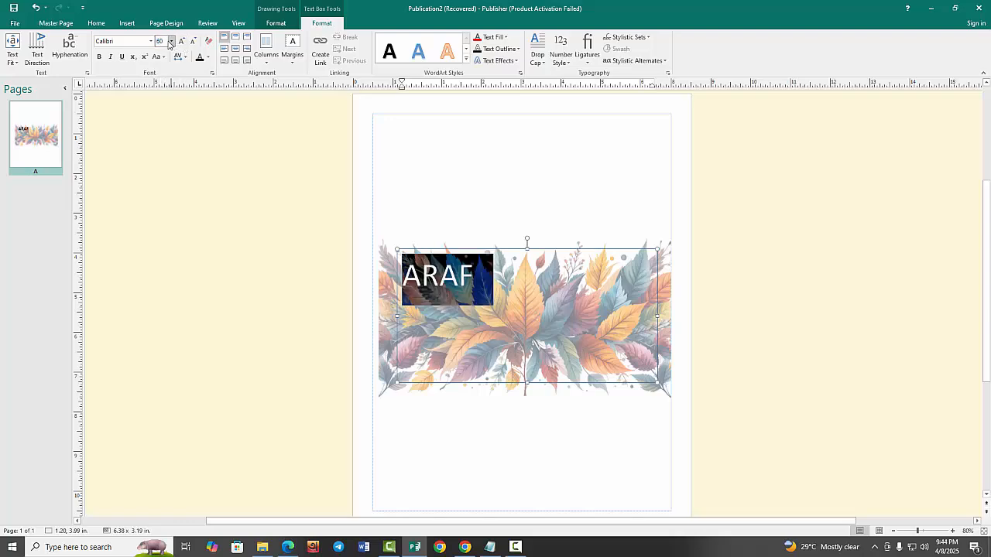
{"action": "left_click", "coordinate": [167, 42]}
{"action": "left_click", "coordinate": [155, 43]}
{"action": "type", "text": "100"}
{"action": "key", "text": "Return"}
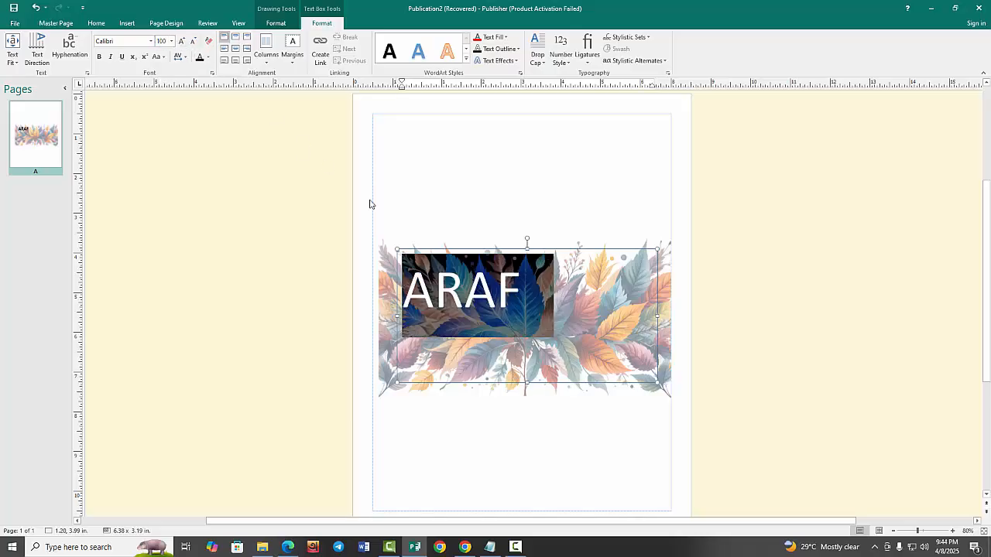
{"action": "left_click", "coordinate": [928, 369]}
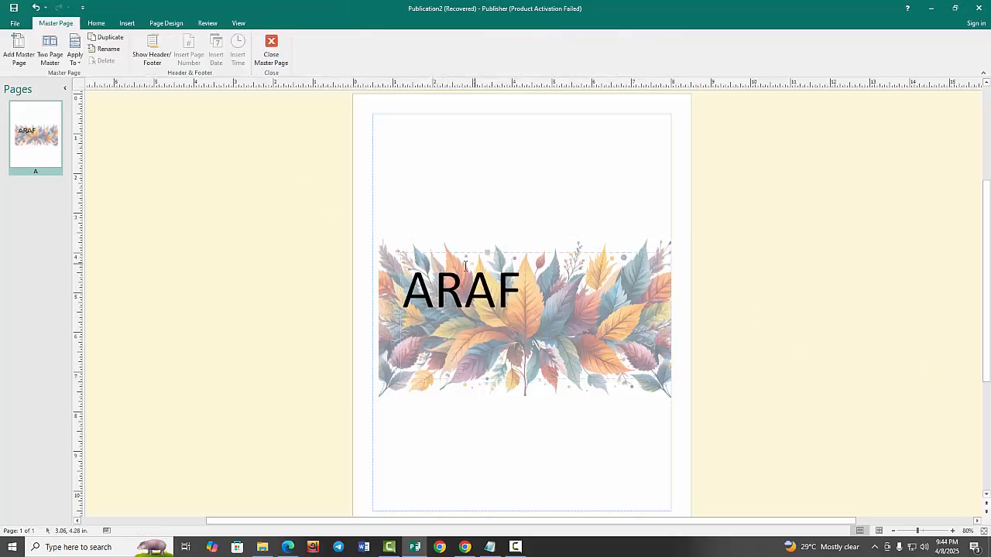
Step: Shrink the text box to about 2.39 in high and enlarge the ARAF text to font size 170
{"action": "left_click", "coordinate": [498, 288]}
{"action": "left_click_drag", "start_coordinate": [655, 381], "coordinate": [641, 350]}
{"action": "triple_click", "coordinate": [476, 274]}
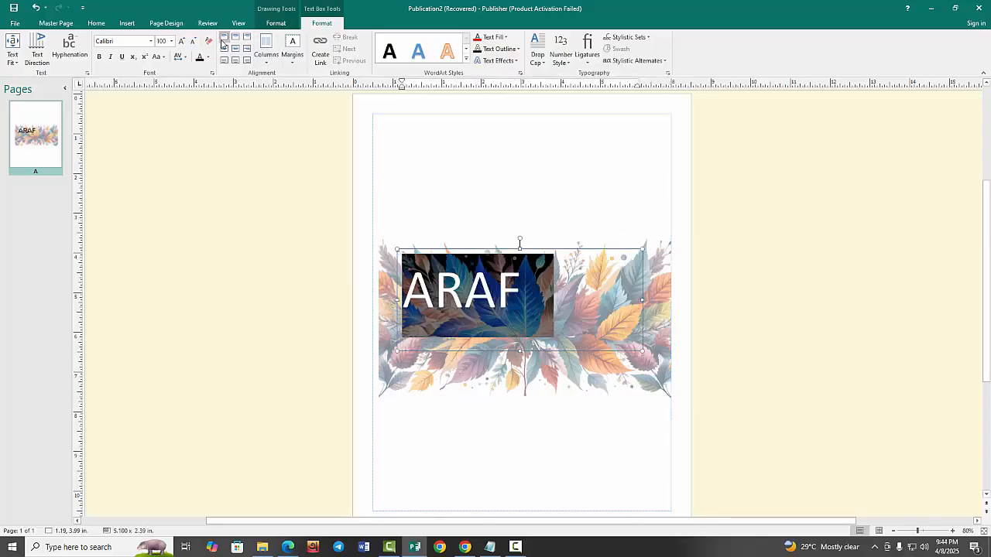
{"action": "left_click", "coordinate": [182, 41]}
{"action": "left_click", "coordinate": [181, 41]}
{"action": "left_click", "coordinate": [182, 41]}
{"action": "left_click", "coordinate": [182, 41]}
{"action": "left_click", "coordinate": [182, 41]}
{"action": "left_click", "coordinate": [182, 41]}
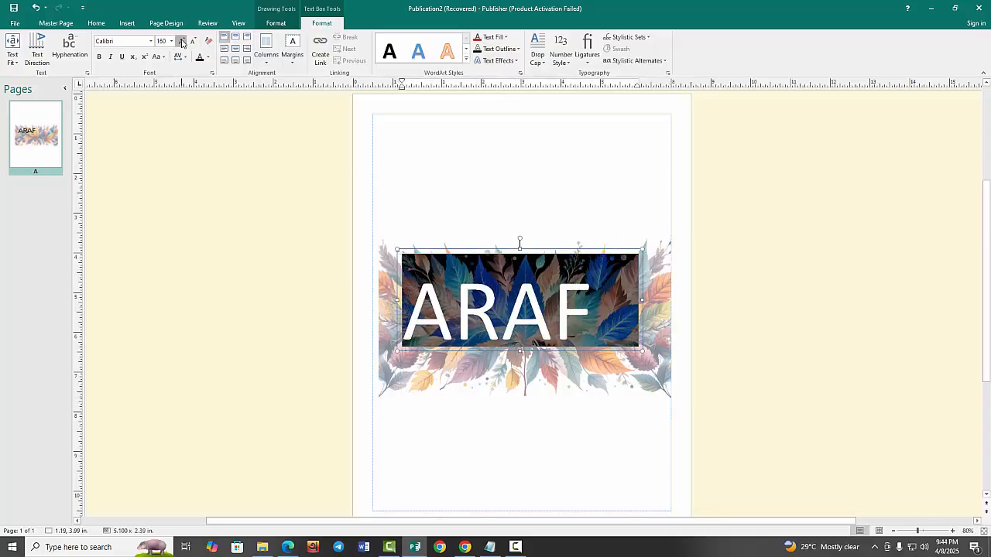
{"action": "left_click", "coordinate": [181, 41]}
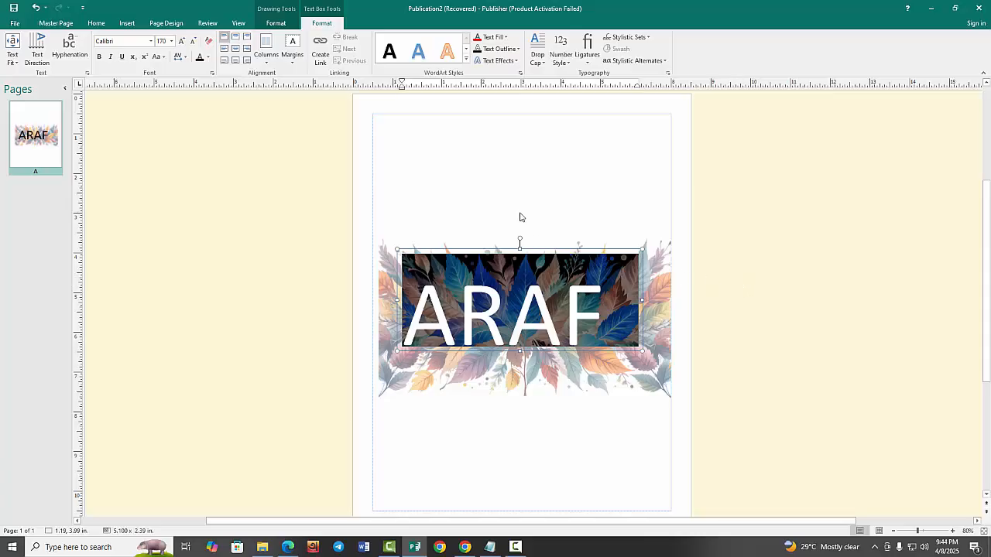
Step: Change the fill colour of the ARAF text to white
{"action": "left_click", "coordinate": [496, 37]}
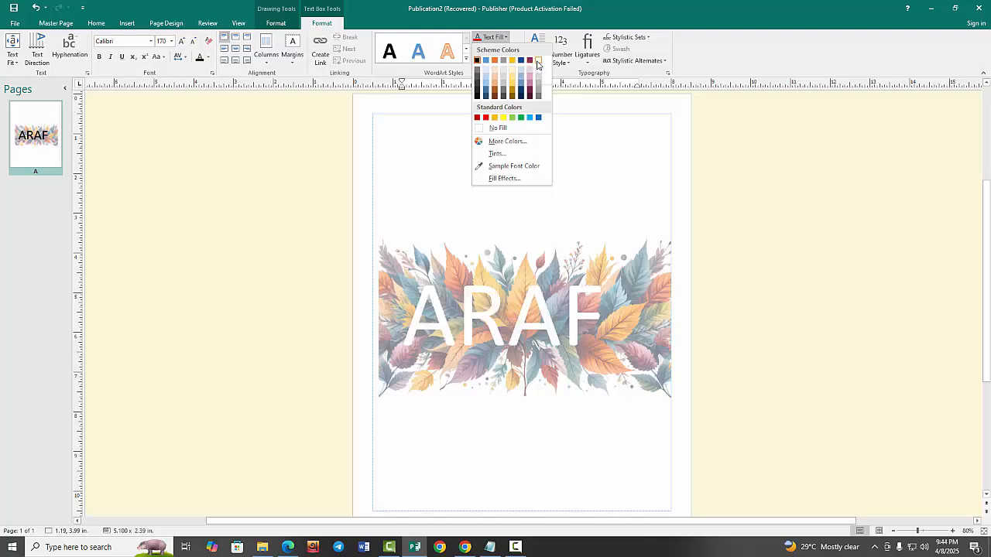
{"action": "left_click", "coordinate": [539, 63]}
{"action": "left_click", "coordinate": [765, 298]}
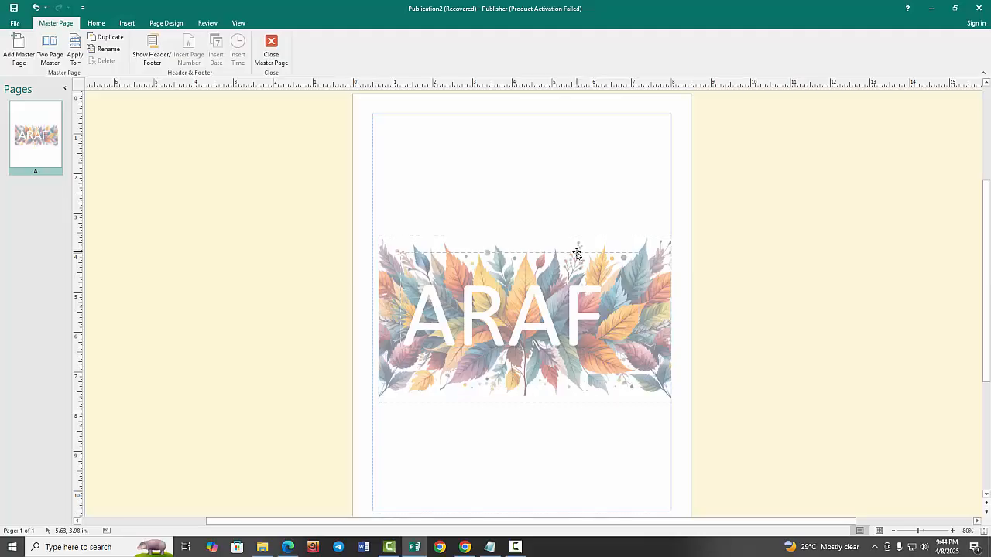
Step: Move the ARAF text box to about 1.43, 4.40 in and the leaves picture to about 0.64, 3.50 in
{"action": "left_click_drag", "start_coordinate": [577, 254], "coordinate": [599, 271]}
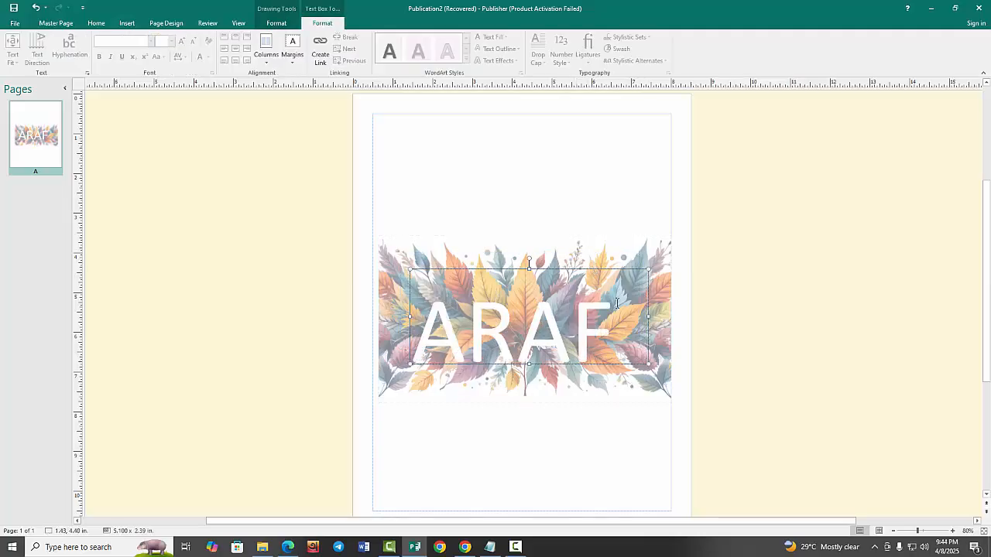
{"action": "left_click", "coordinate": [595, 263]}
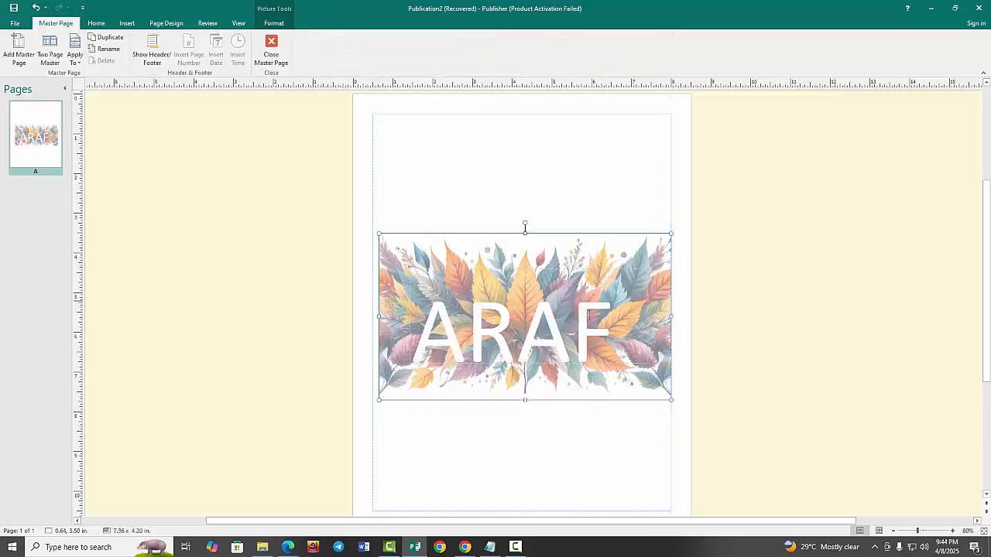
{"action": "left_click", "coordinate": [722, 315]}
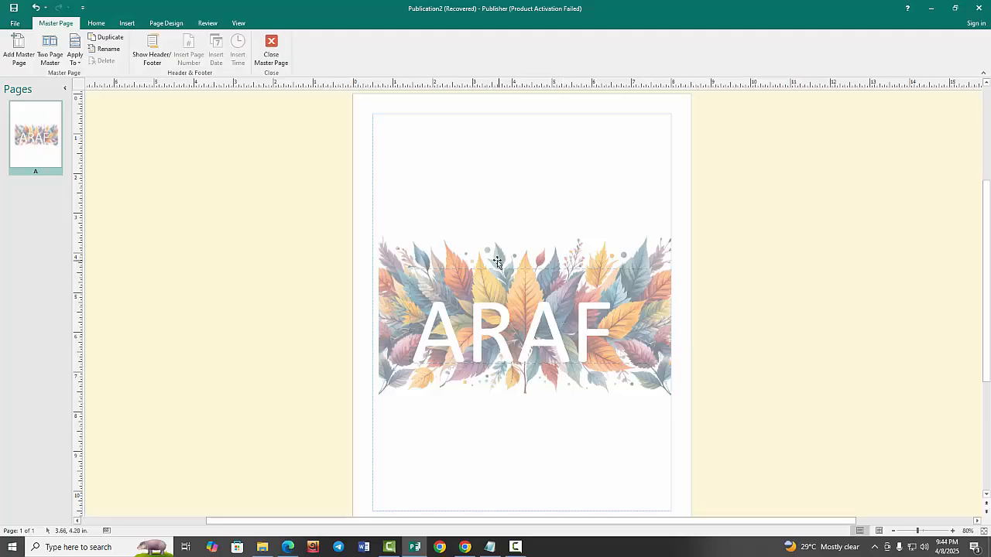
Step: Try a fill transparency of 32% on the ARAF text and close the font settings without applying it
{"action": "left_click", "coordinate": [534, 305]}
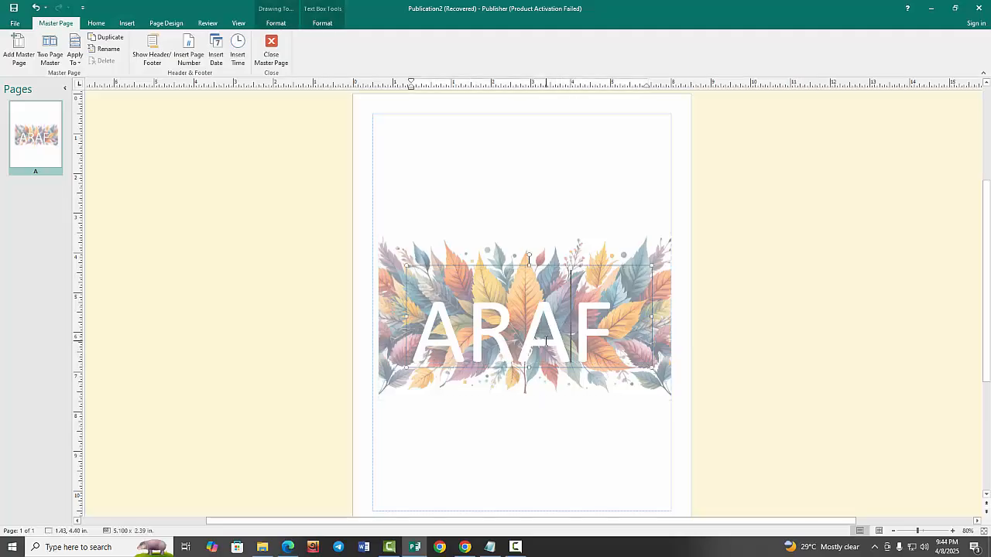
{"action": "left_click", "coordinate": [322, 22]}
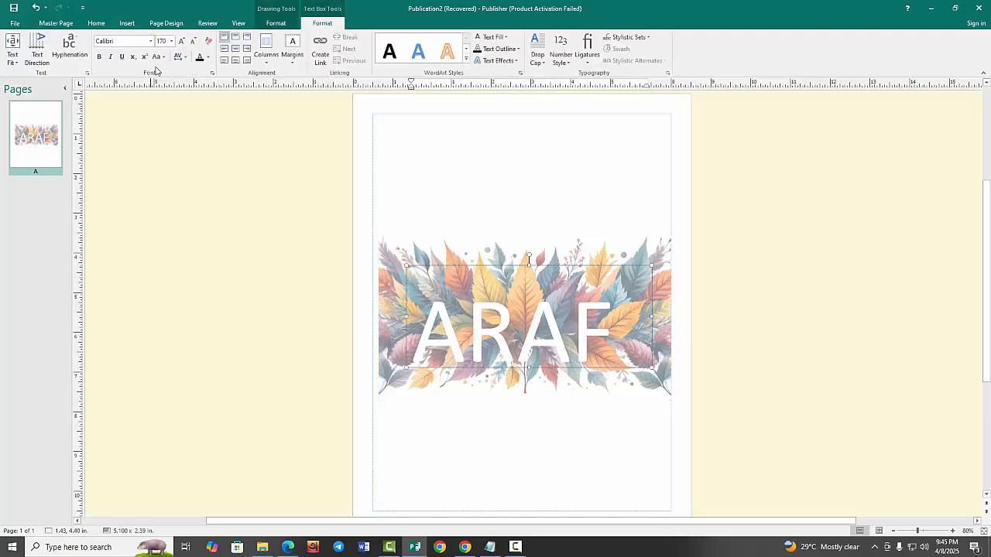
{"action": "left_click", "coordinate": [212, 74]}
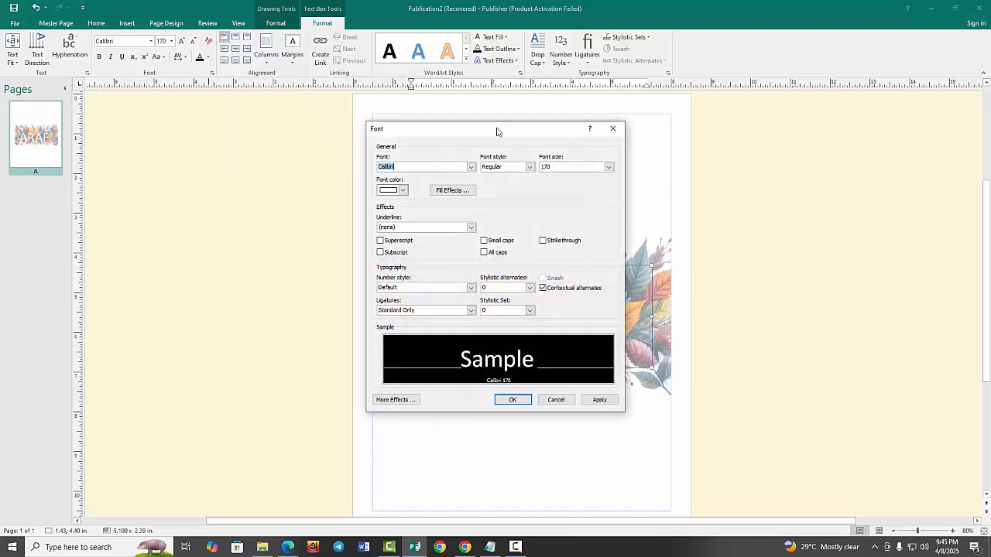
{"action": "left_click_drag", "start_coordinate": [496, 131], "coordinate": [686, 126]}
{"action": "left_click", "coordinate": [655, 190]}
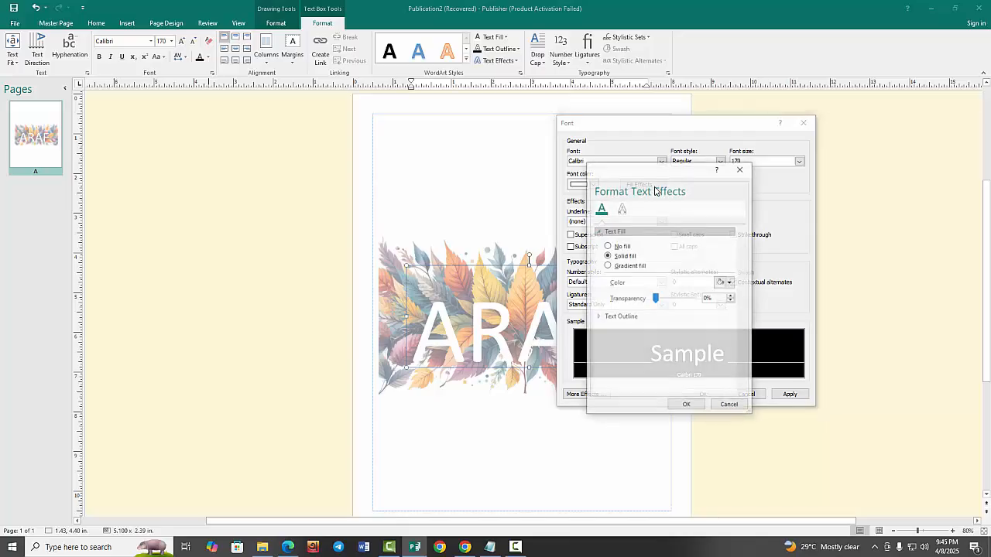
{"action": "left_click_drag", "start_coordinate": [655, 300], "coordinate": [667, 300]}
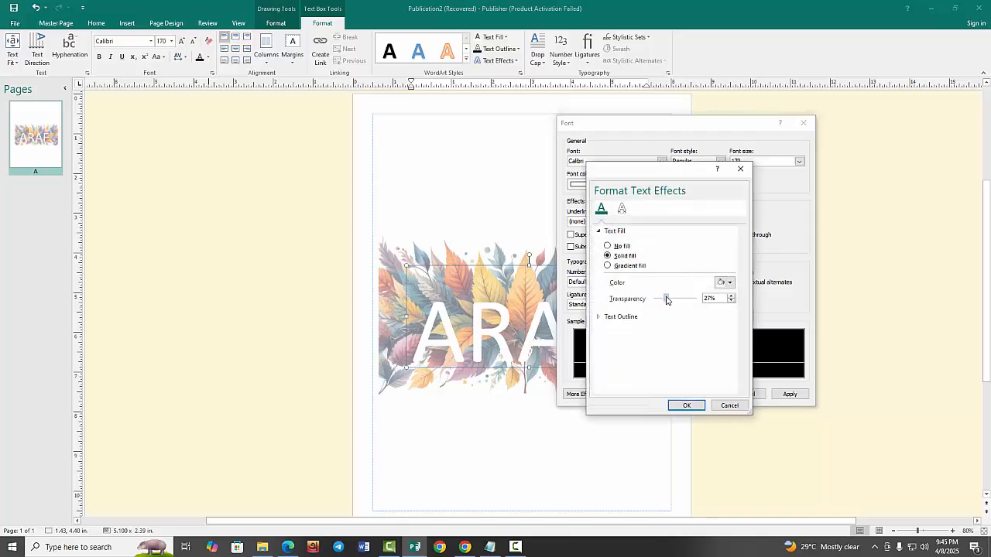
{"action": "left_click", "coordinate": [687, 405]}
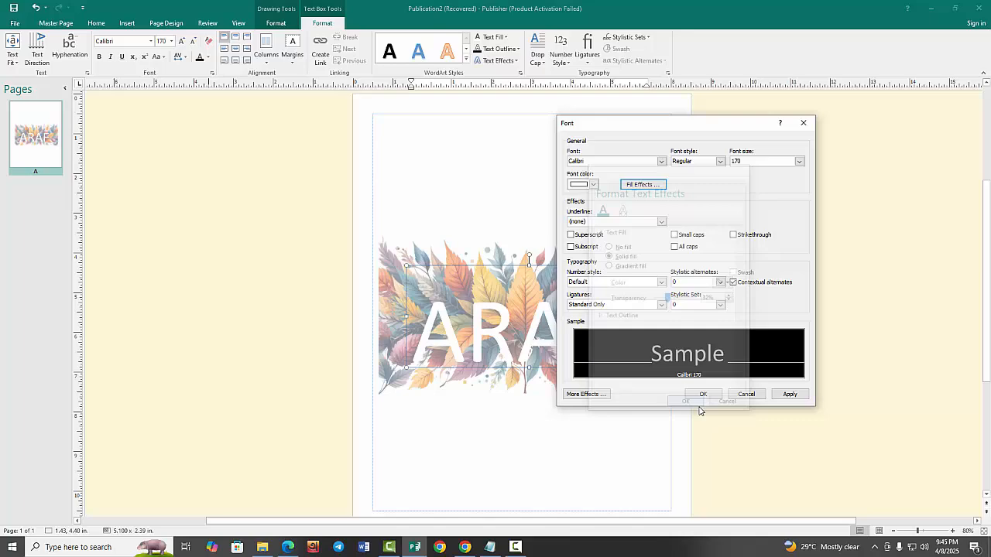
{"action": "left_click", "coordinate": [802, 123]}
{"action": "left_click", "coordinate": [513, 451]}
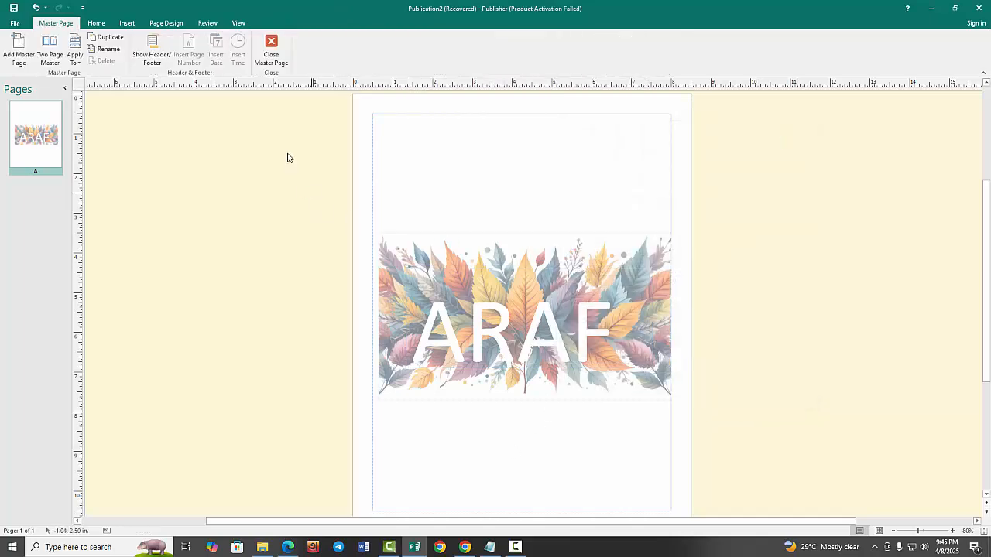
Step: Leave master page editing and paste the tutorial text starting with "Video Title: How to Insert Text and Image Watermark in Microsoft Publisher (Easy Tutorial)" onto the page
{"action": "left_click", "coordinate": [270, 56]}
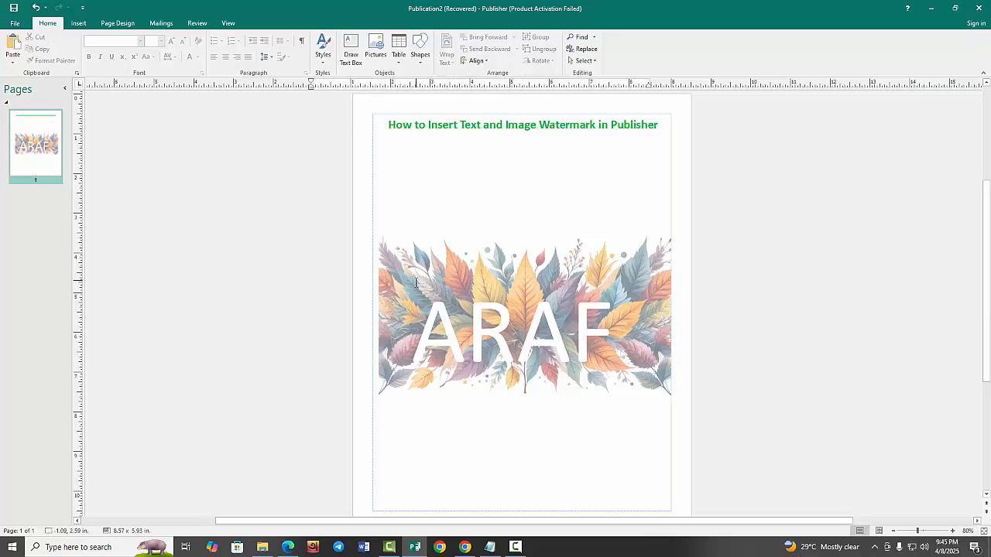
{"action": "type", "text": "□ Video Title: How to Insert Text and Image Watermark in Microsoft Publisher (Easy Tutorial)  □ Description: Learn how to add text and image watermarks in Microsoft Publisher quickly and easily! Whether you want to protect your documents, brand your designs, or mark drafts as confidential, this step-by-step guide will show you the best methods.  □ In This Video, You'll Learn: □ How to insert a text watermark (customizable font, size & transparency) □ How to add an image watermark (logo, signature, or graphic) □ Tips for adjusting opacity & positioning □ Best practices for professional-looking watermarks  □ Why Use Watermarks? • Protect your work from unauthorized use • Brand your documents professionally • Label drafts, confidential files, or sample designs  □ Software Used: Microsoft Publisher (Works in 2010, 2013, 2016, 2019, 365)"}
Step: Resize the pasted text box to about 7.51 x 6.87 in and move it within the page margins below the green heading
{"action": "left_click_drag", "start_coordinate": [653, 436], "coordinate": [611, 473]}
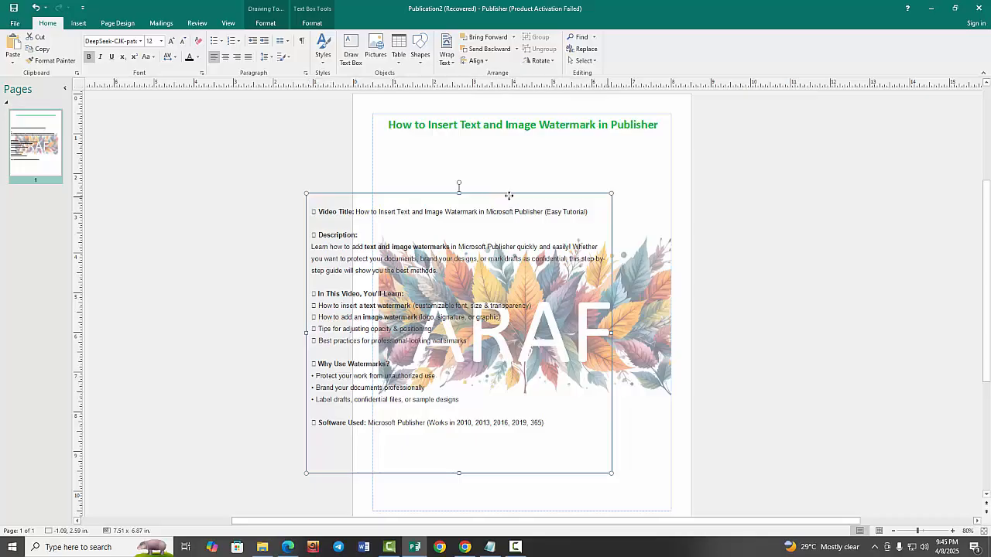
{"action": "left_click_drag", "start_coordinate": [458, 185], "coordinate": [559, 175]}
{"action": "left_click", "coordinate": [742, 268]}
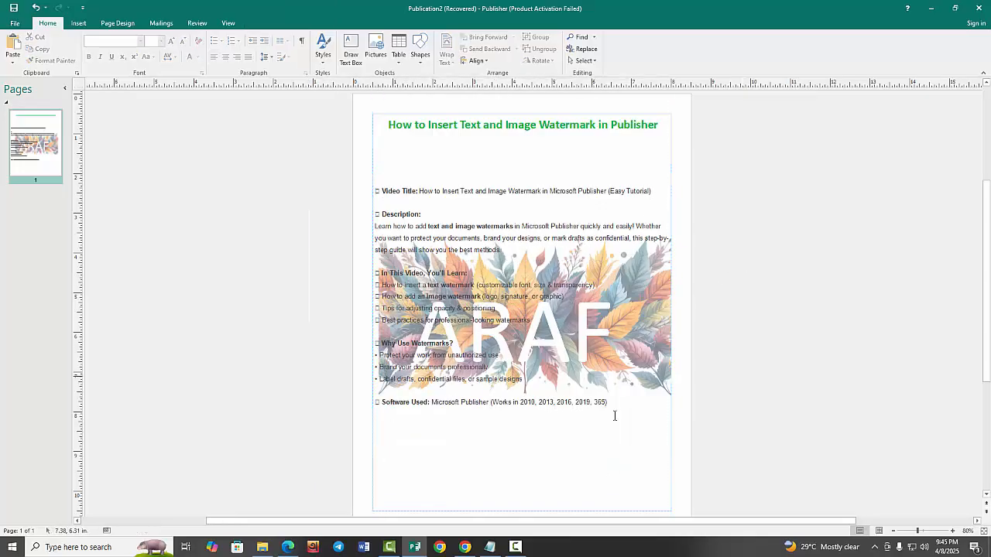